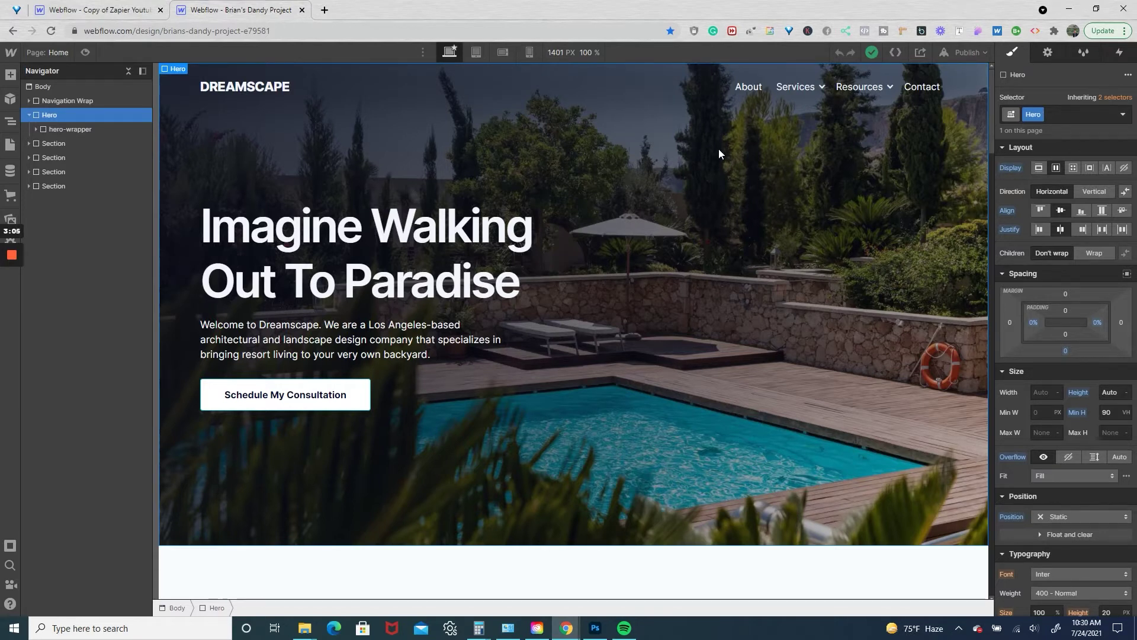
Open the published Dreamscape staging site and scroll down to its Our Services section.
{"action": "left_click", "coordinate": [944, 55]}
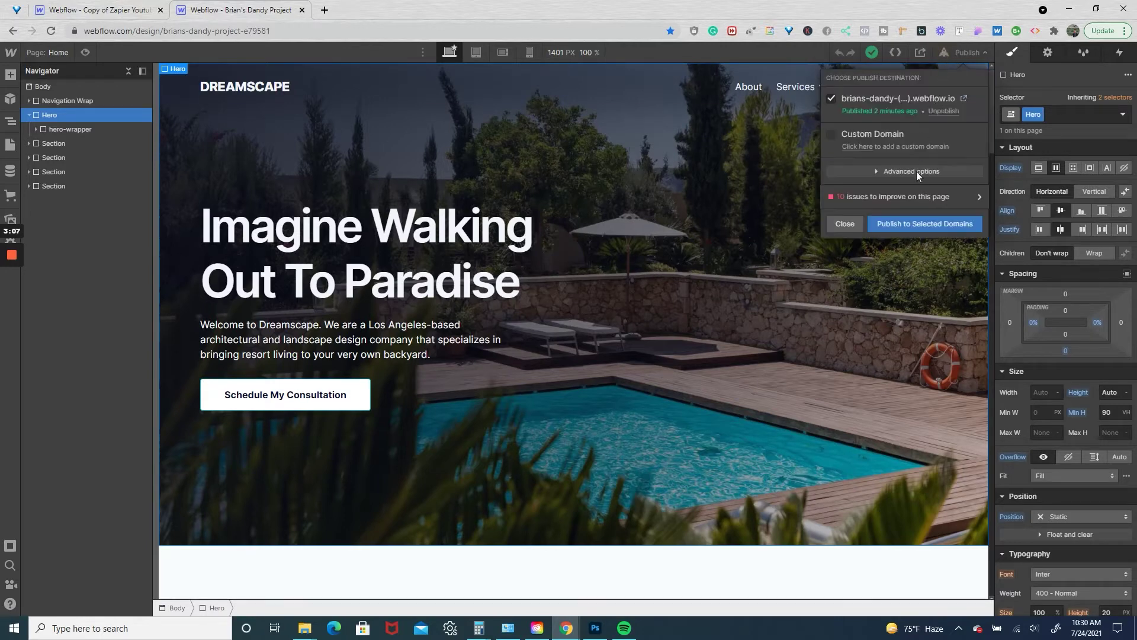
{"action": "left_click", "coordinate": [964, 94]}
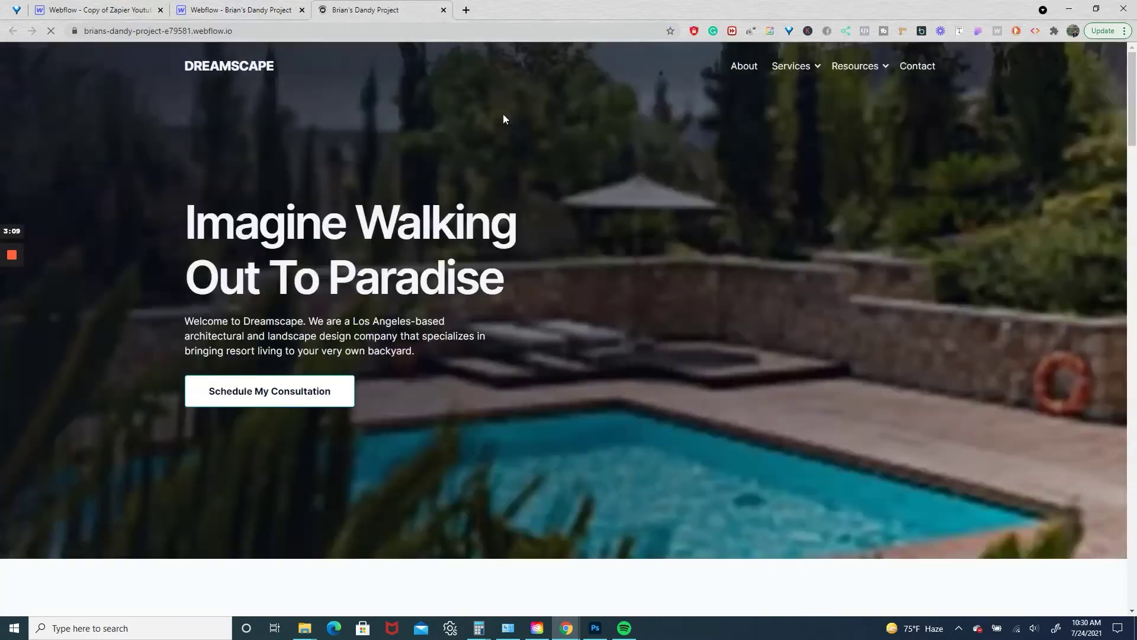
{"action": "scroll", "coordinate": [503, 116], "scroll_direction": "down", "scroll_amount": 8}
{"action": "scroll", "coordinate": [505, 119], "scroll_direction": "down", "scroll_amount": 15}
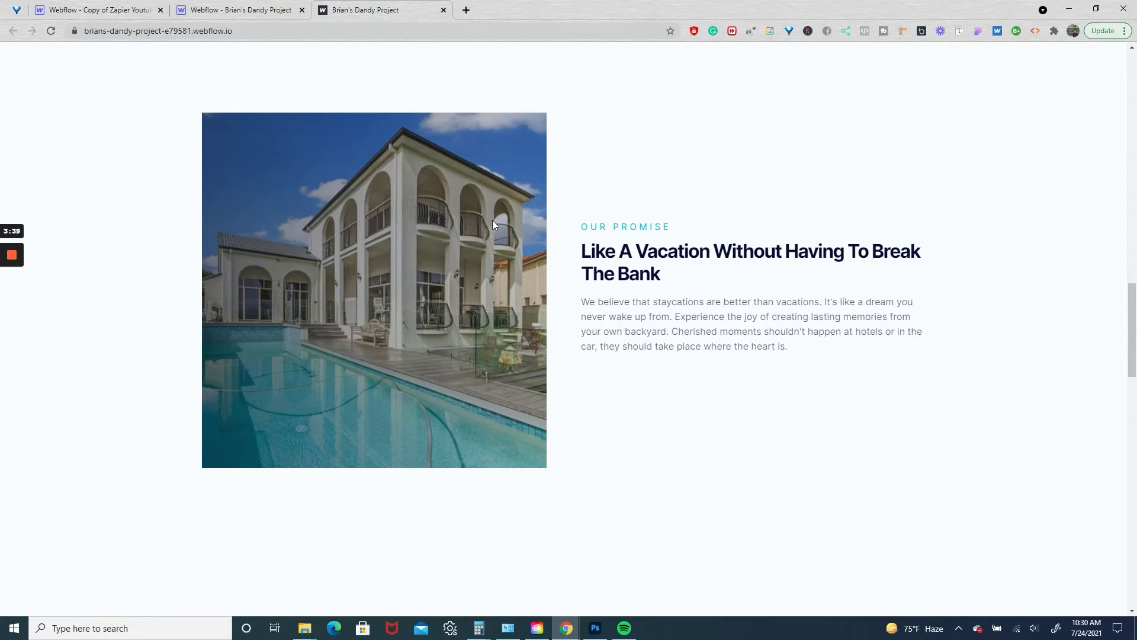
{"action": "scroll", "coordinate": [492, 224], "scroll_direction": "down", "scroll_amount": 8}
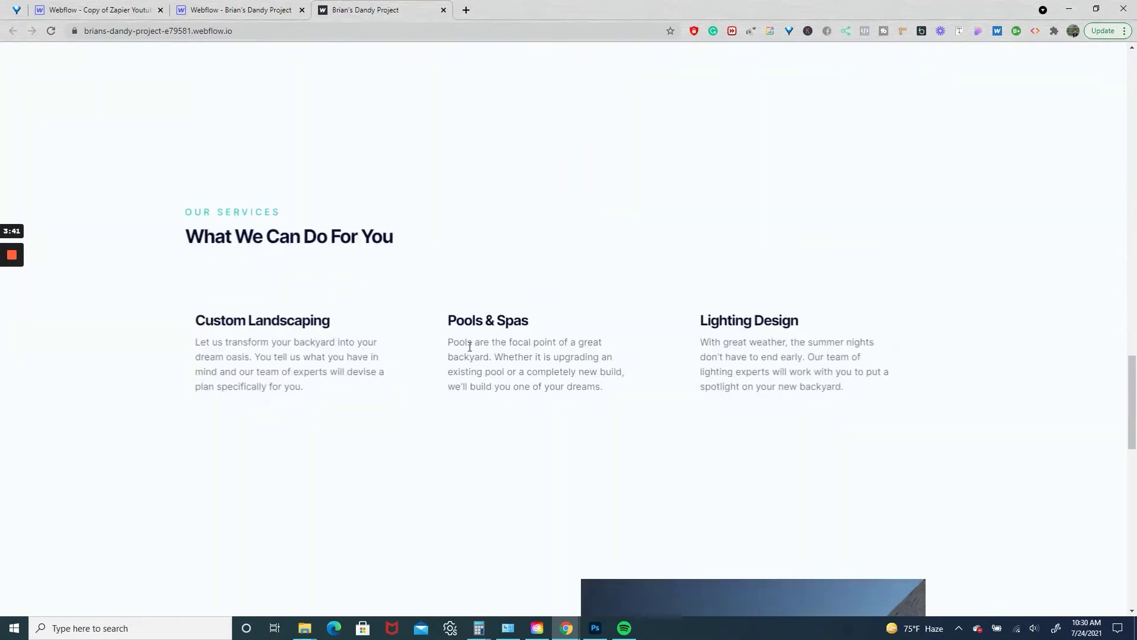
{"action": "scroll", "coordinate": [470, 349], "scroll_direction": "down", "scroll_amount": 1}
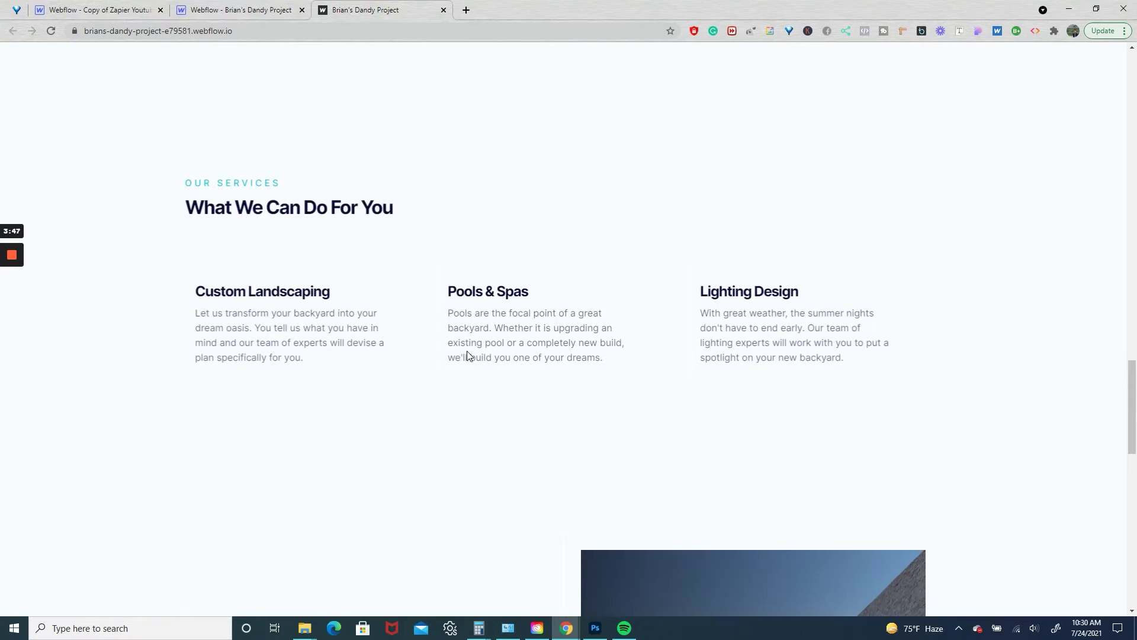
{"action": "scroll", "coordinate": [467, 352], "scroll_direction": "up", "scroll_amount": 2}
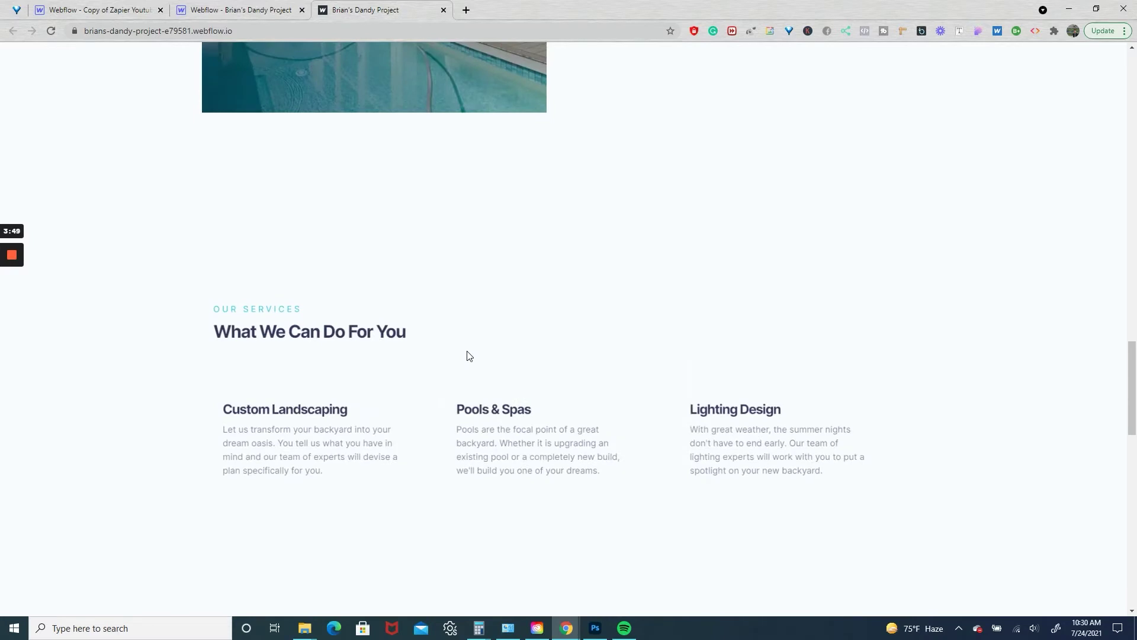
{"action": "scroll", "coordinate": [470, 355], "scroll_direction": "up", "scroll_amount": 2}
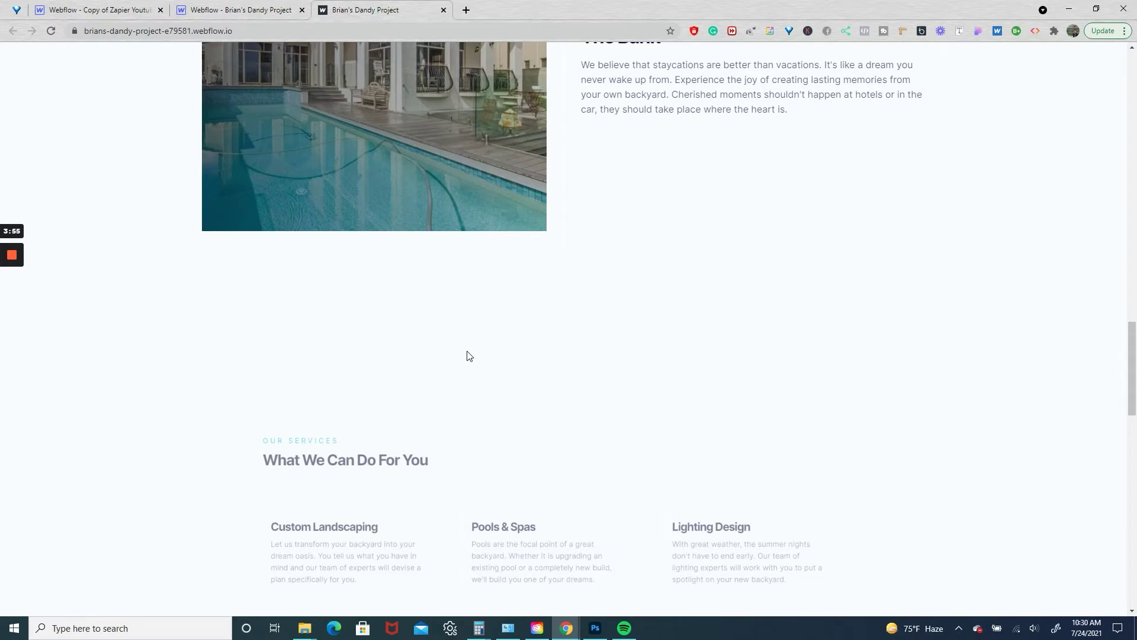
{"action": "scroll", "coordinate": [467, 355], "scroll_direction": "down", "scroll_amount": 4}
{"action": "scroll", "coordinate": [467, 351], "scroll_direction": "up", "scroll_amount": 2}
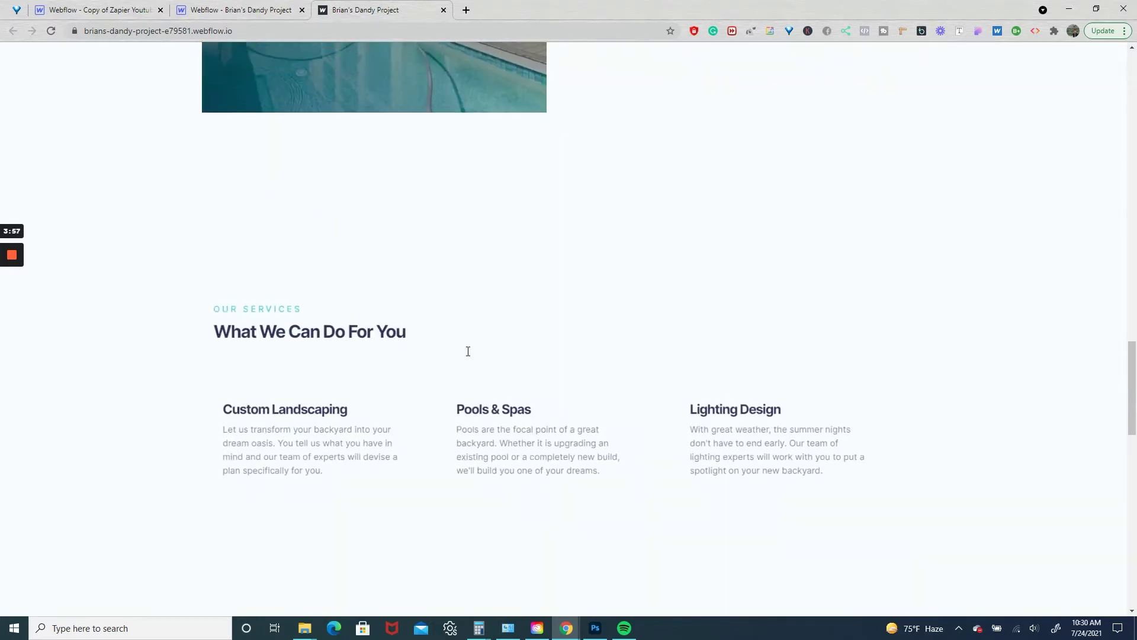
{"action": "scroll", "coordinate": [468, 351], "scroll_direction": "down", "scroll_amount": 2}
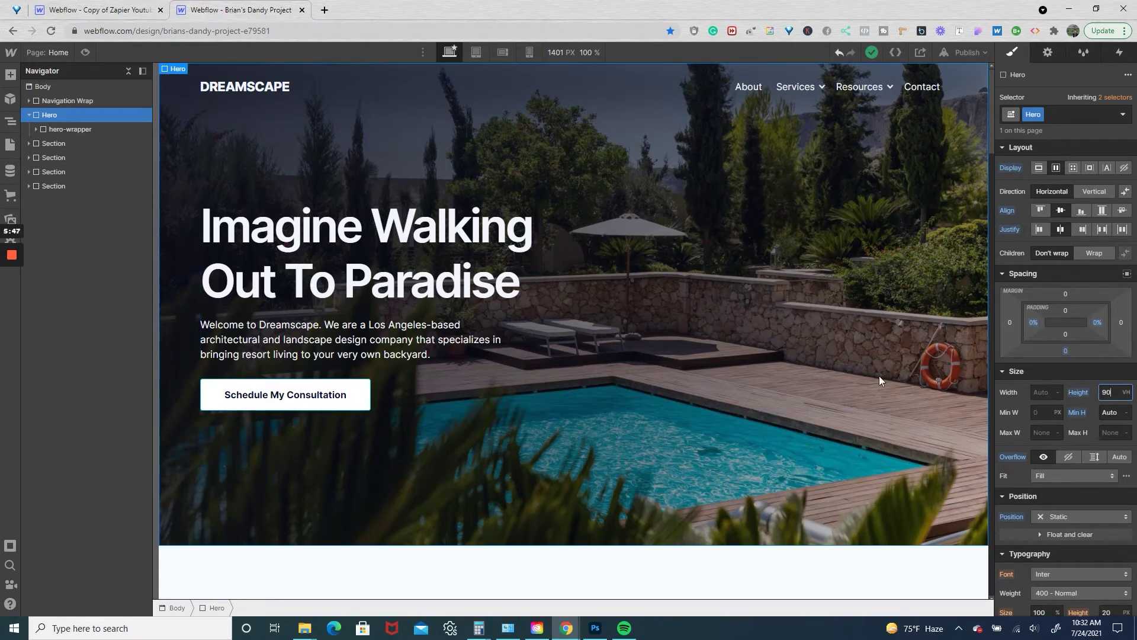
Shrink the Hero height to 40 VH, publish to the selected domain, and open the live staging site.
{"action": "type", "text": "4040"}
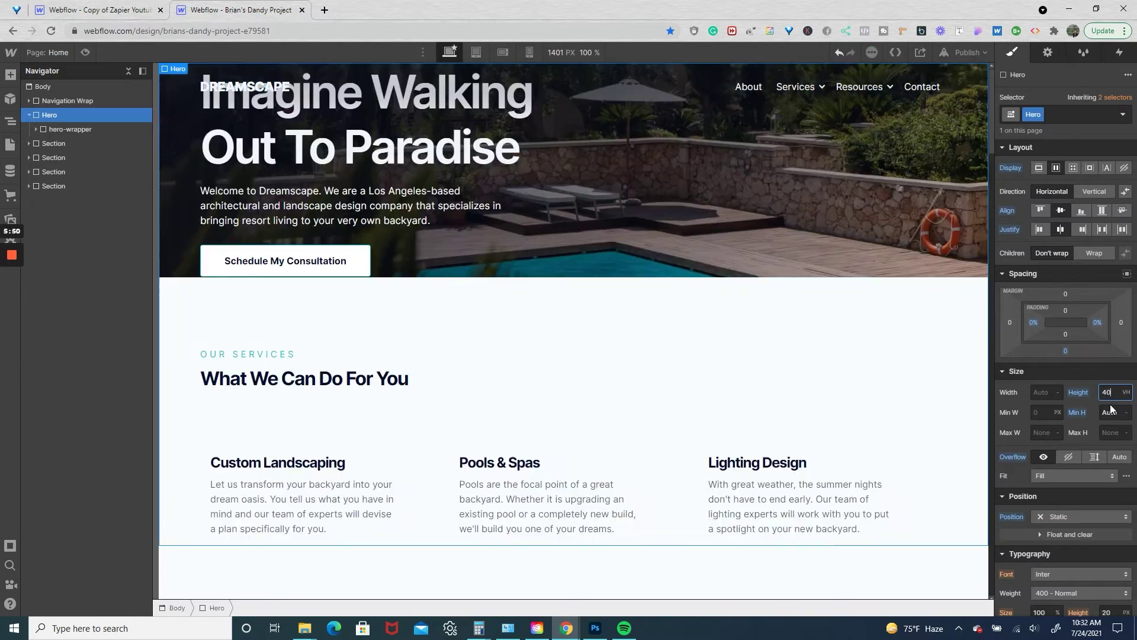
{"action": "left_click", "coordinate": [958, 55]}
{"action": "left_click", "coordinate": [911, 226]}
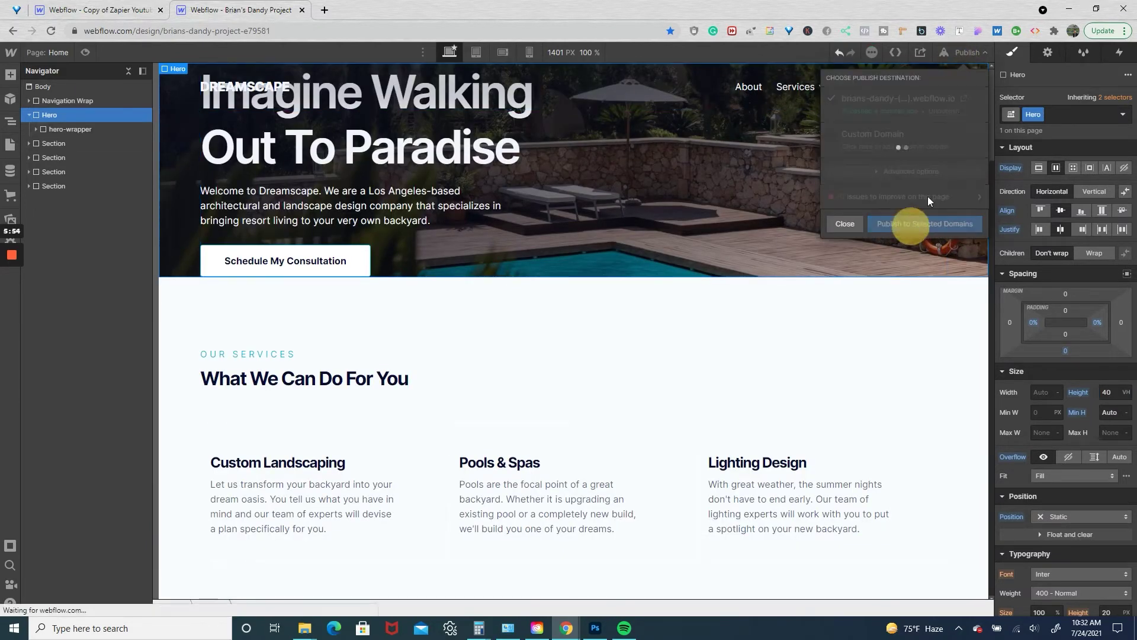
{"action": "left_click", "coordinate": [961, 103]}
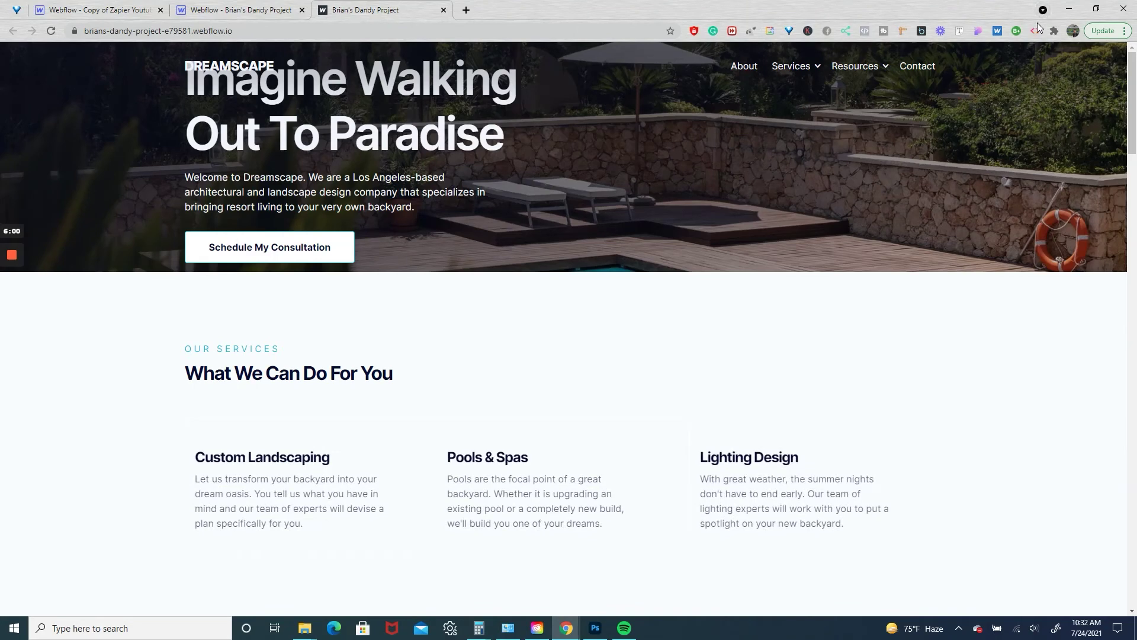
{"action": "left_click", "coordinate": [1095, 9]}
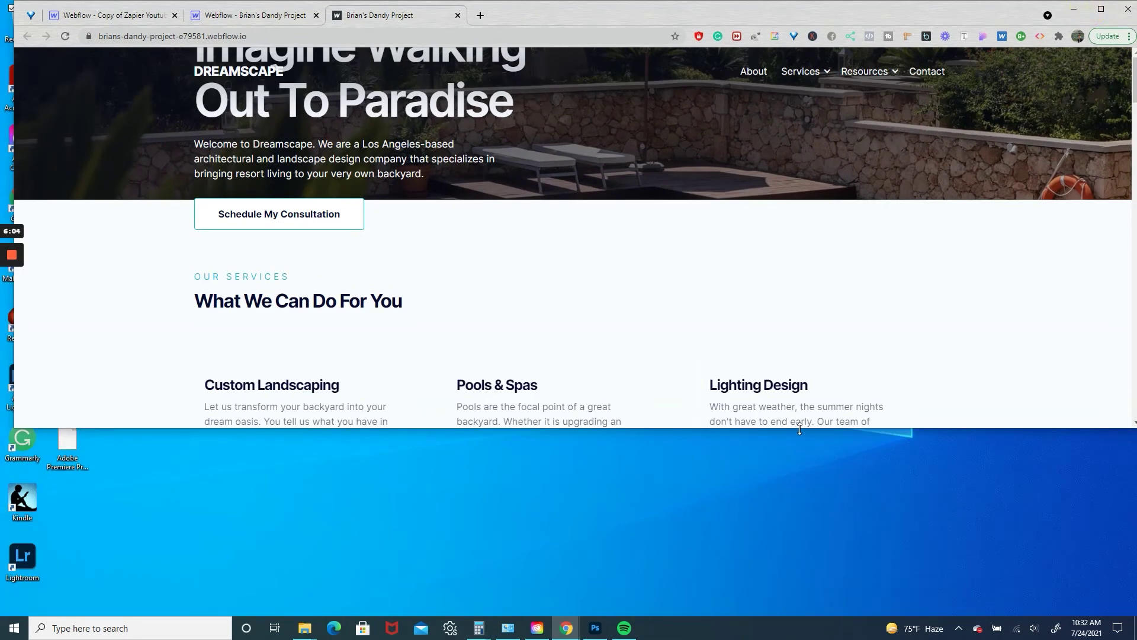
Resize the browser shorter to test the 40 VH hero, then maximize it and close the live site tab.
{"action": "mouse_move", "coordinate": [799, 429]}
{"action": "left_mouse_down"}
{"action": "mouse_move", "coordinate": [817, 281]}
{"action": "mouse_move", "coordinate": [803, 412]}
{"action": "left_mouse_up"}
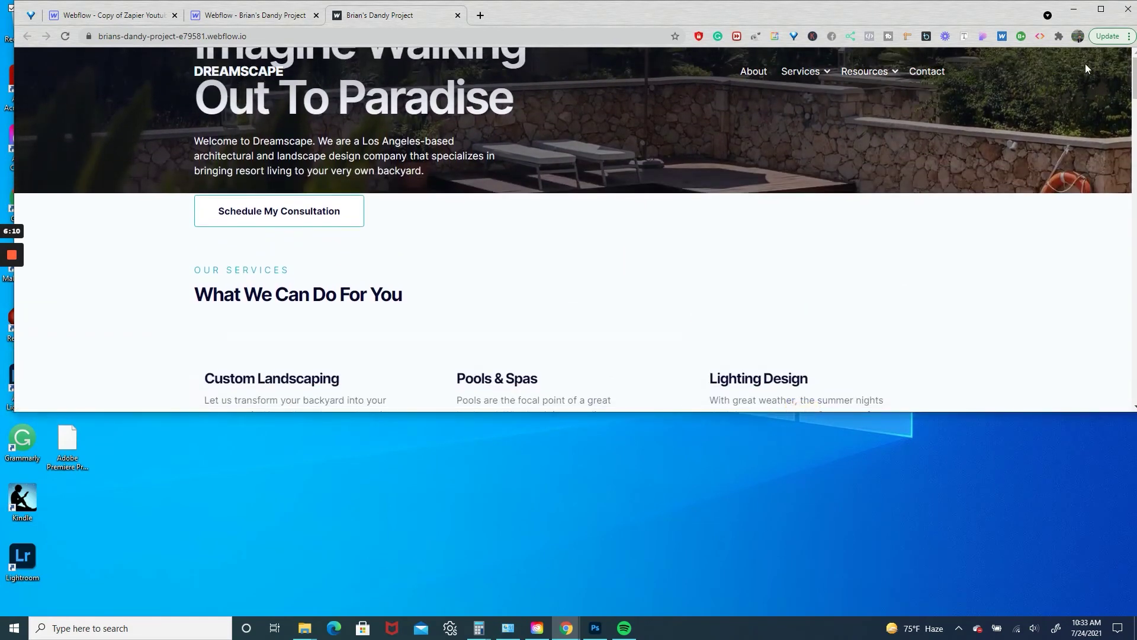
{"action": "left_click", "coordinate": [1100, 17]}
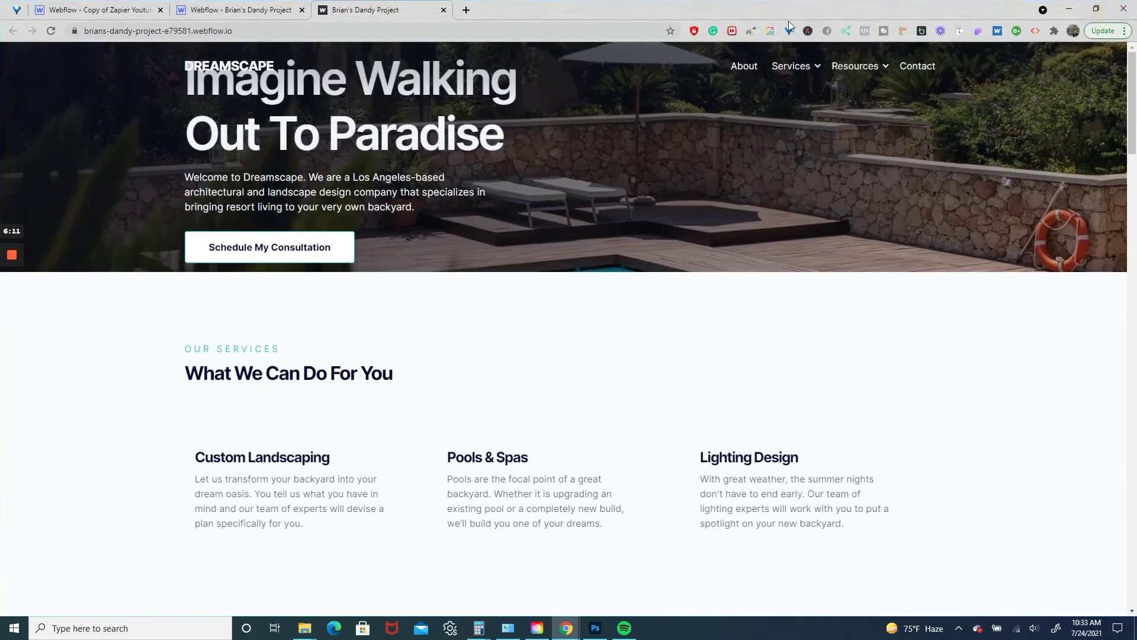
{"action": "left_click", "coordinate": [444, 10]}
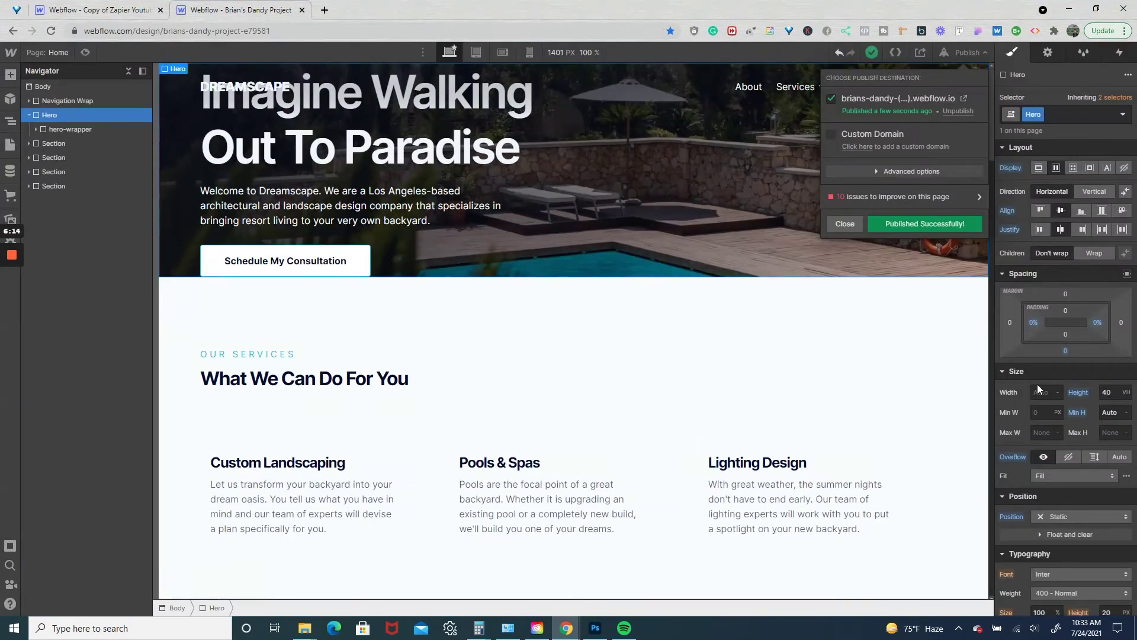
Change the Hero's height from 40 VH to auto and give it a 90vh minimum height.
{"action": "left_click", "coordinate": [1105, 392]}
{"action": "type", "text": "auto"}
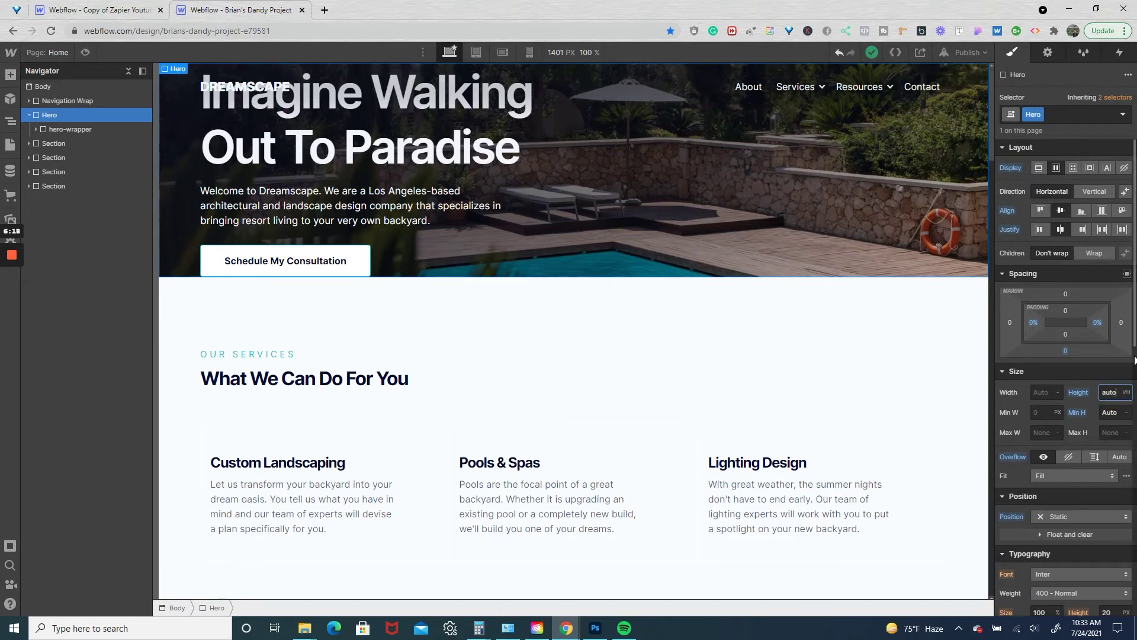
{"action": "key", "text": "Return"}
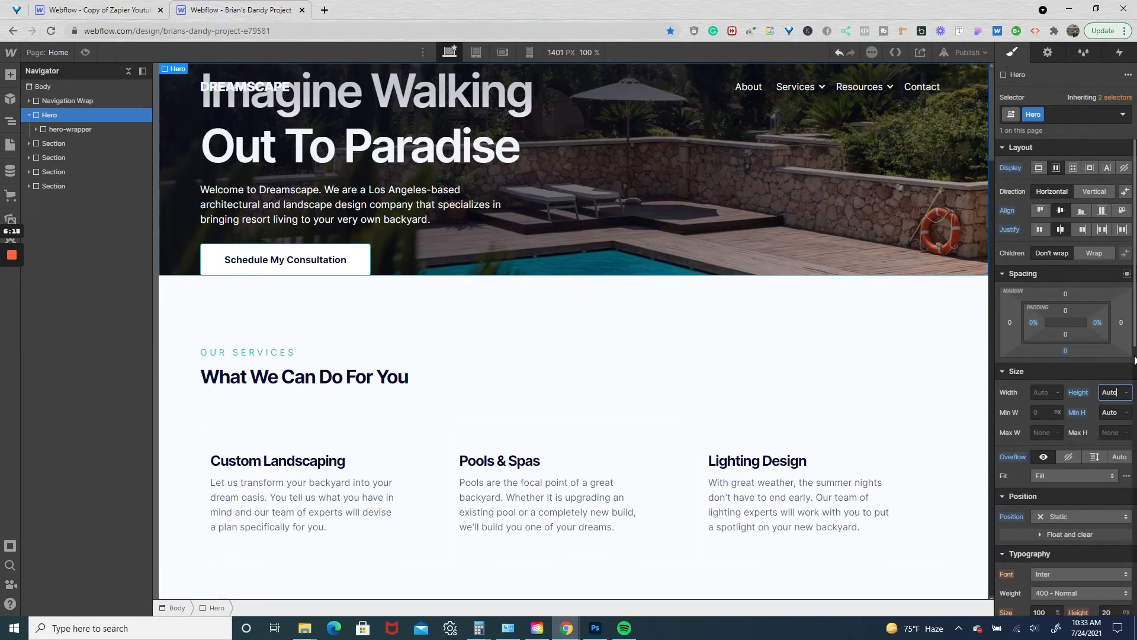
{"action": "left_click", "coordinate": [1109, 412]}
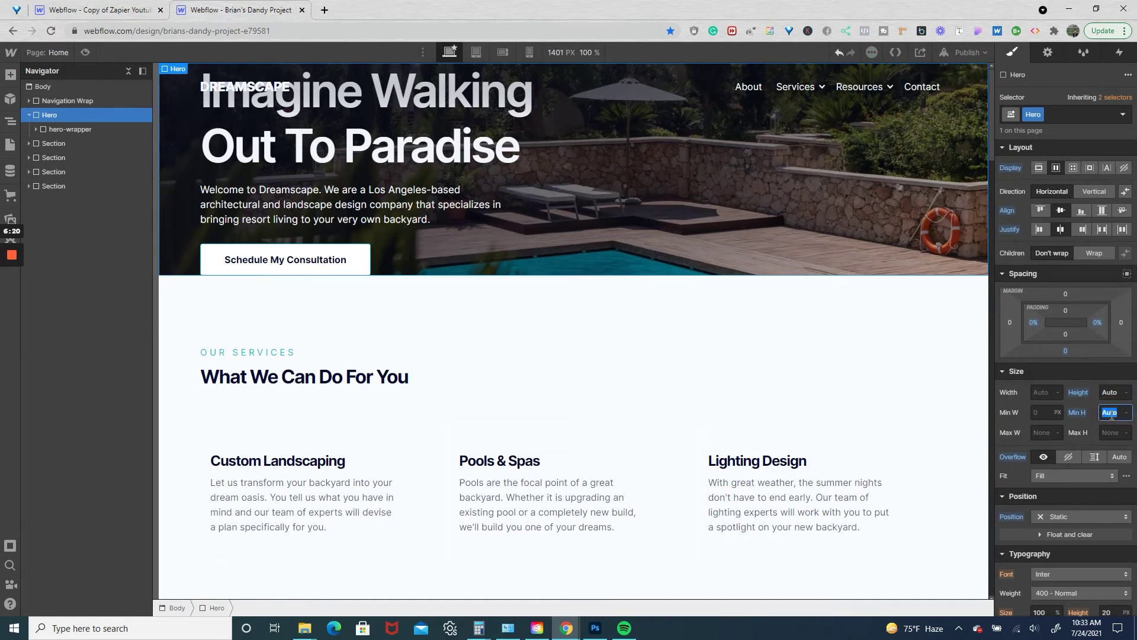
{"action": "type", "text": "90vh"}
{"action": "key", "text": "Return"}
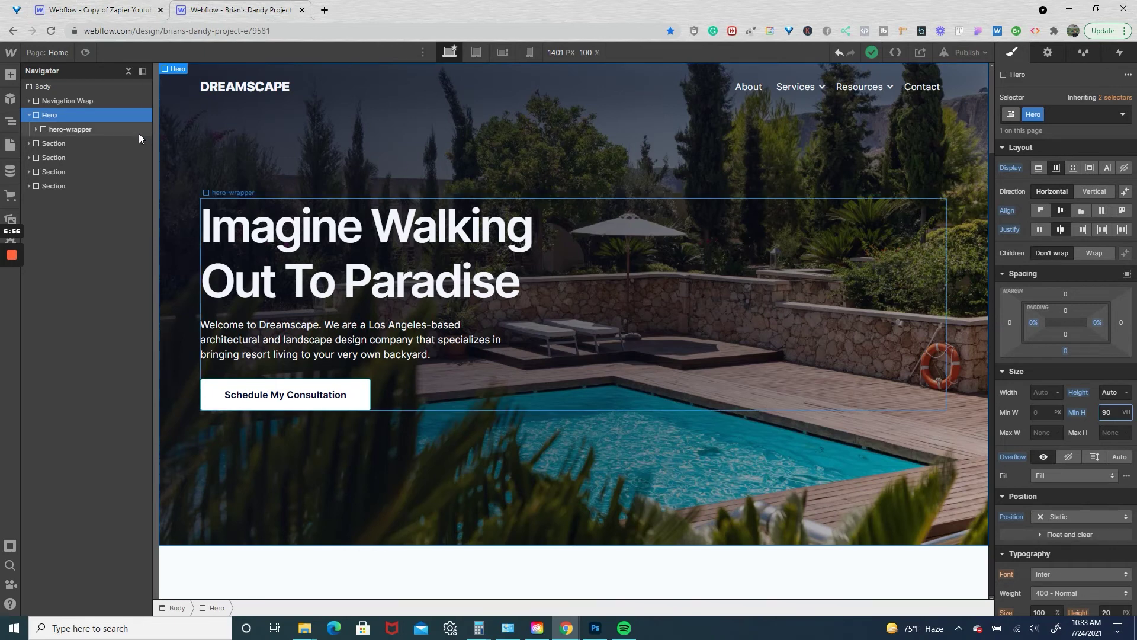
Select hero-wrapper in the Navigator to inspect its 90% width and 1280 PX max width.
{"action": "left_click", "coordinate": [119, 130]}
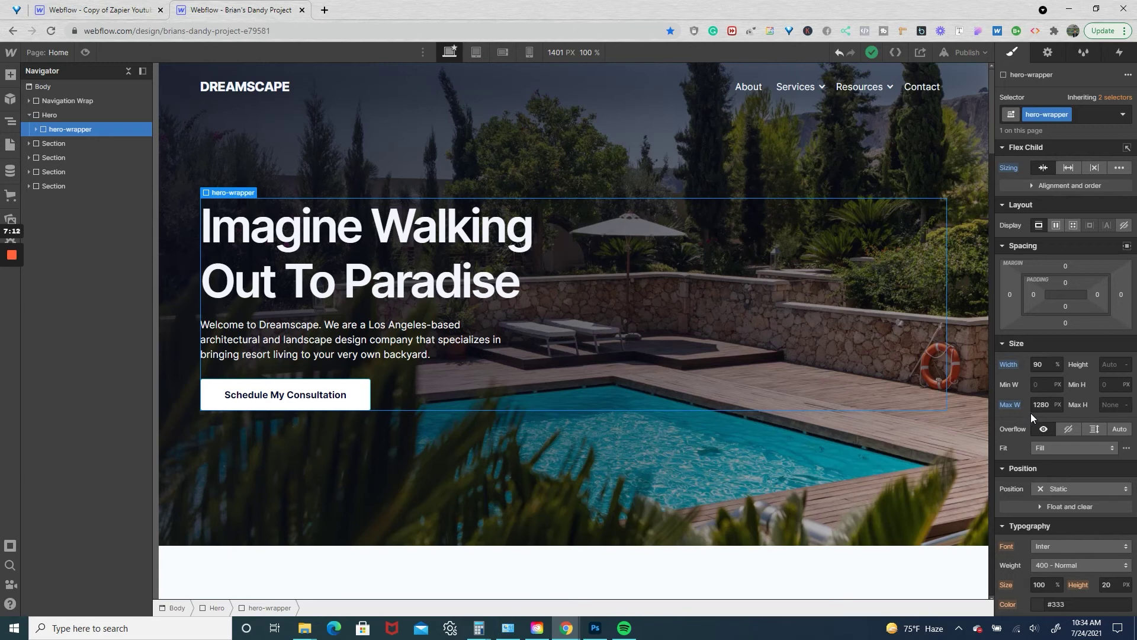
{"action": "right_click", "coordinate": [1011, 370]}
{"action": "left_click", "coordinate": [1011, 379]}
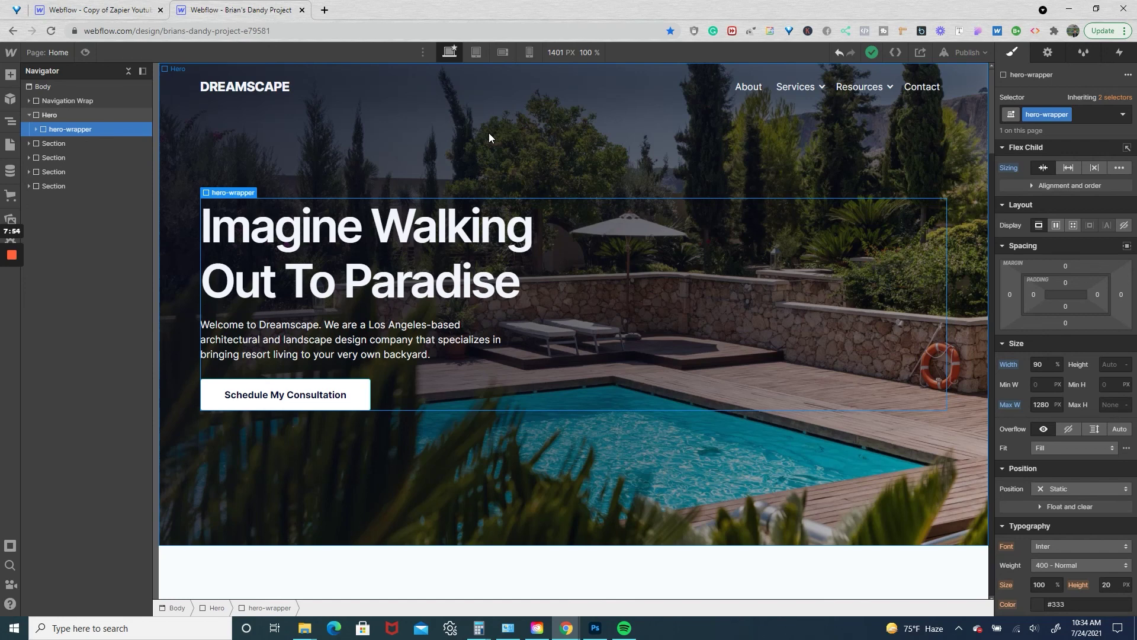
{"action": "left_click", "coordinate": [475, 53]}
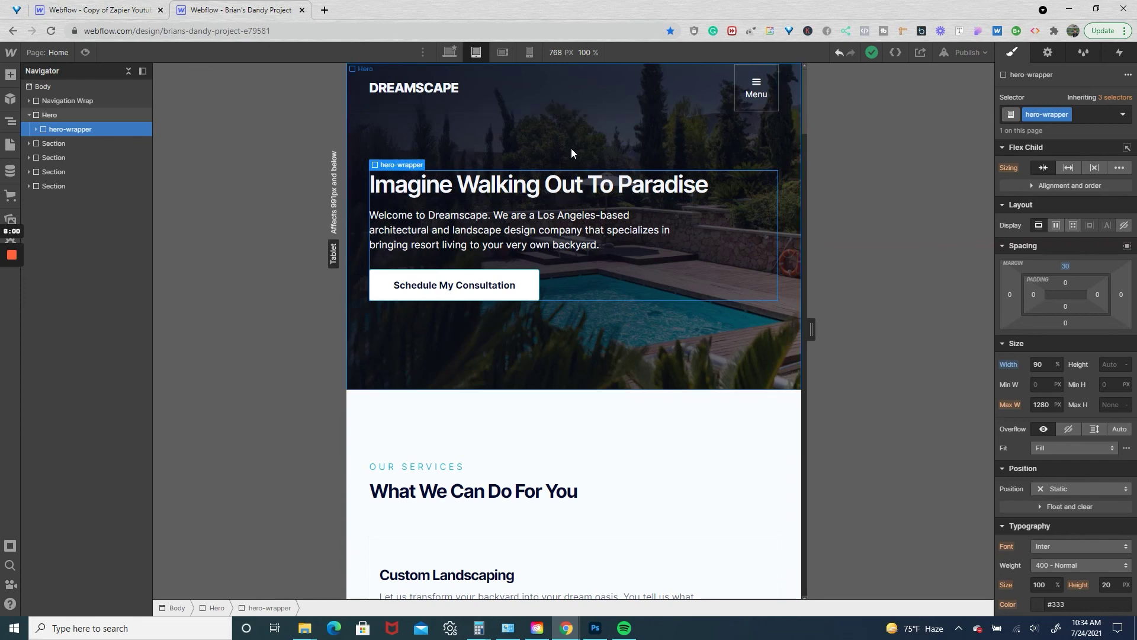
{"action": "left_click", "coordinate": [449, 53]}
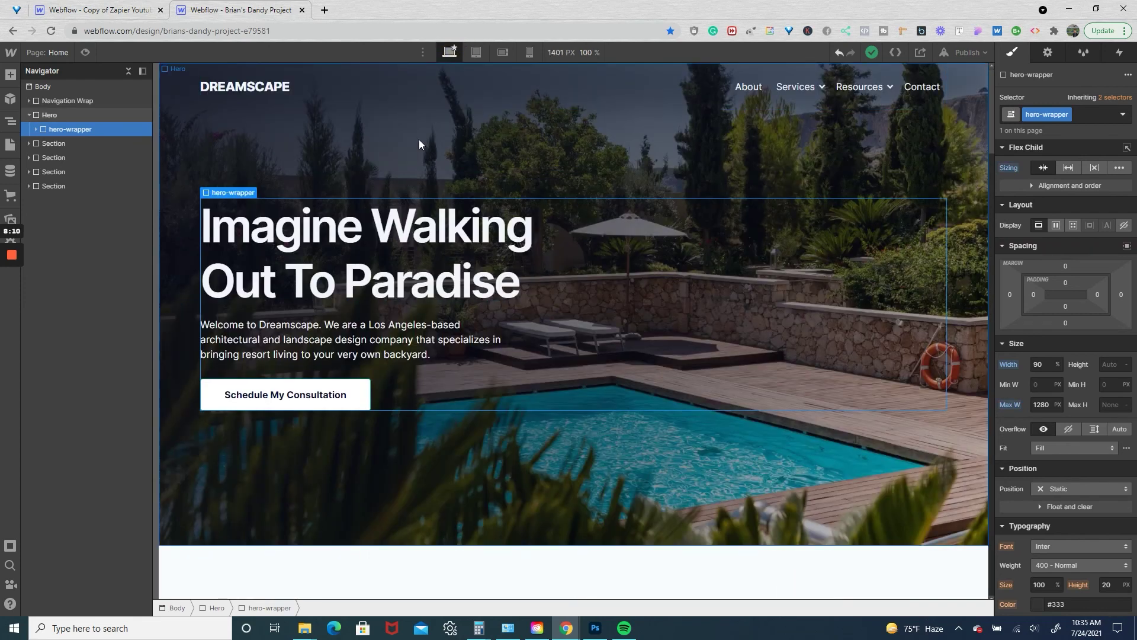